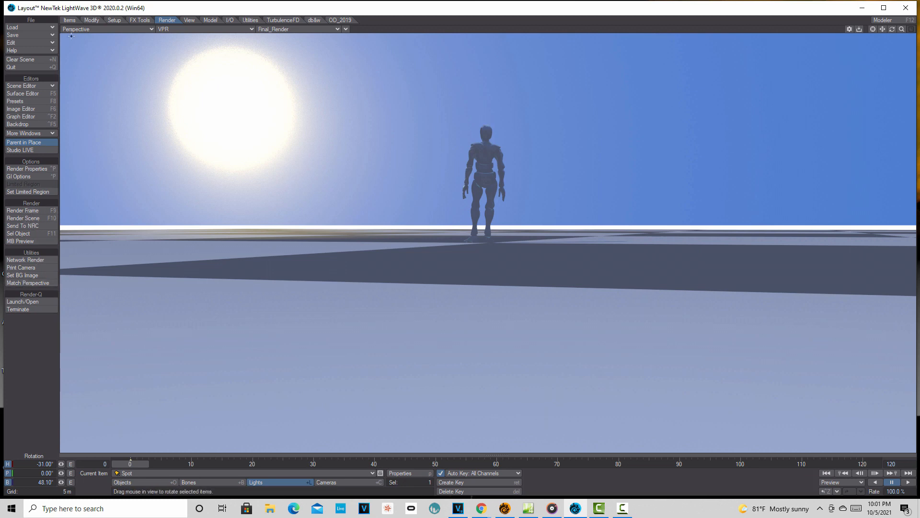
Step: Delete the selected Spot light from the scene
{"action": "left_click", "coordinate": [68, 20]}
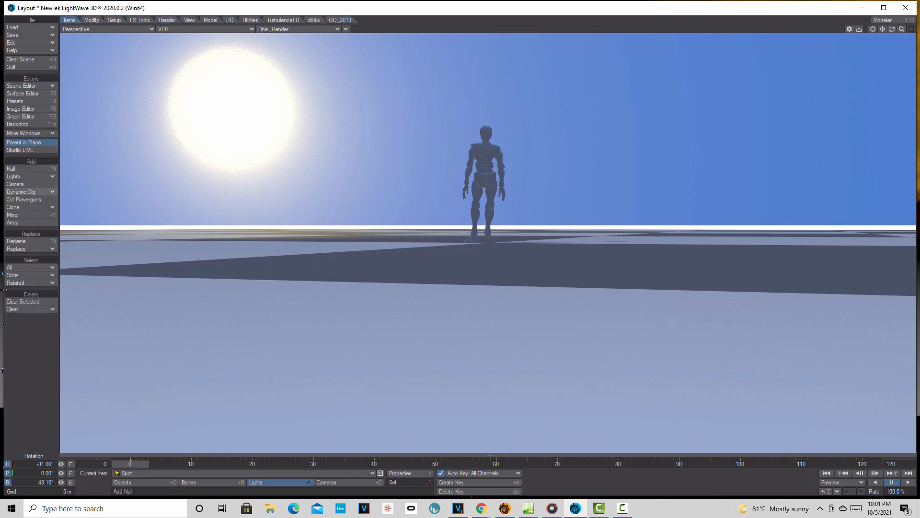
{"action": "left_click", "coordinate": [25, 301]}
{"action": "left_click", "coordinate": [102, 22]}
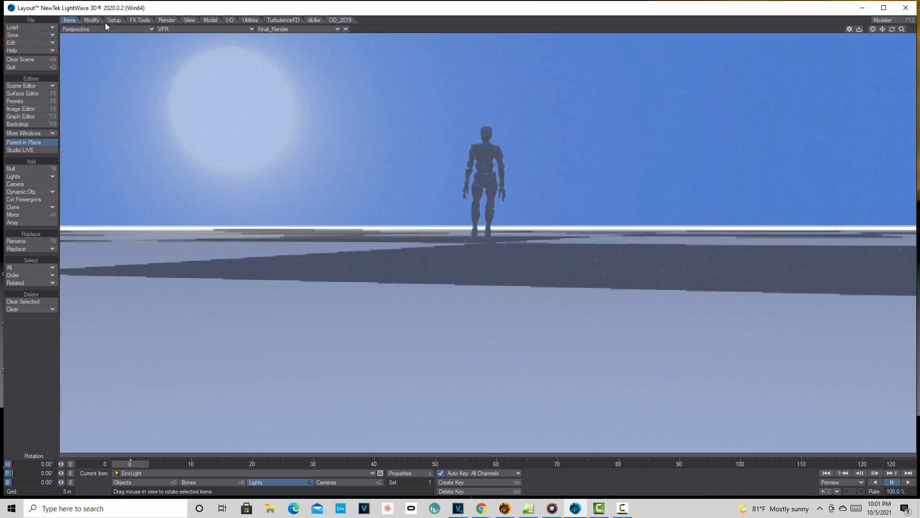
Step: Toggle the Backdrop environment off and on to compare the view, and examine its gradient colour settings
{"action": "left_click", "coordinate": [25, 125]}
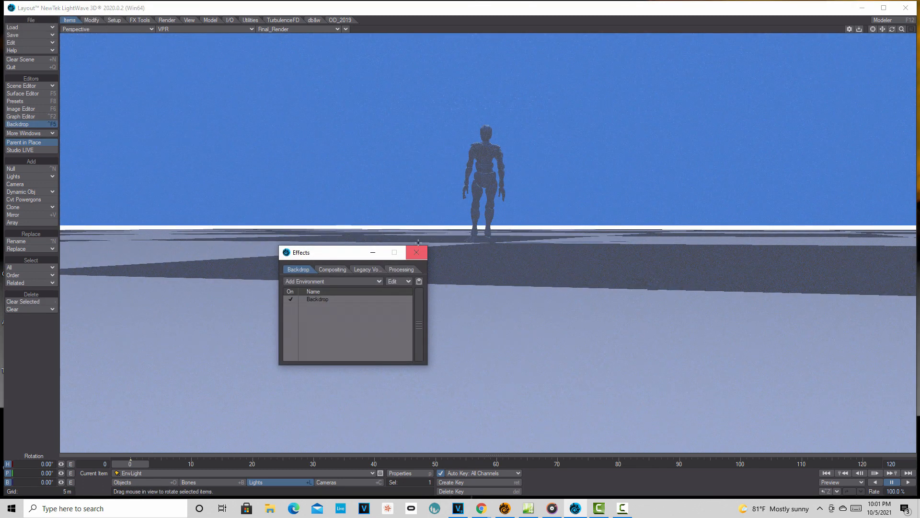
{"action": "left_click", "coordinate": [292, 300]}
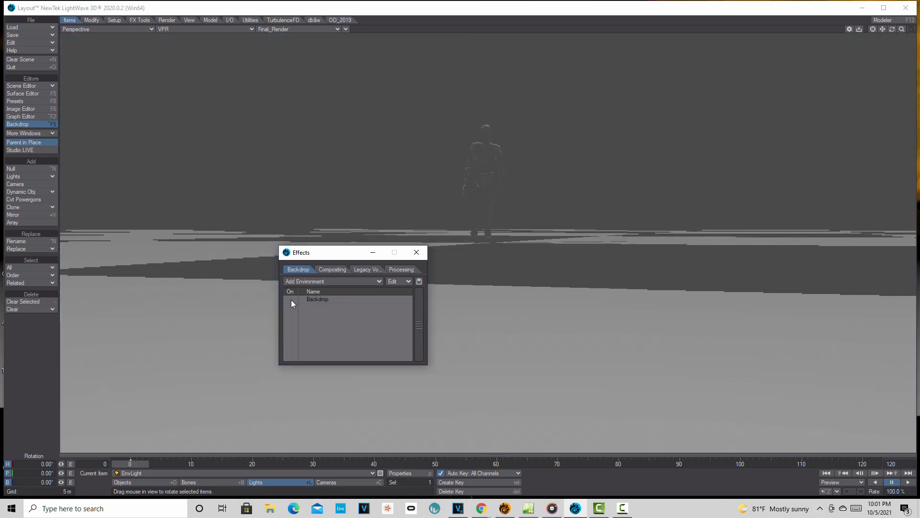
{"action": "left_click", "coordinate": [291, 300]}
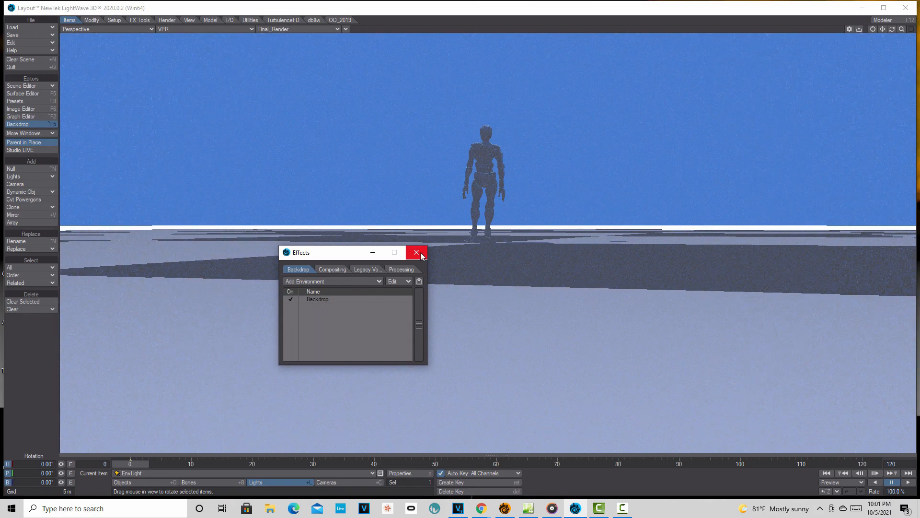
{"action": "left_click", "coordinate": [332, 298]}
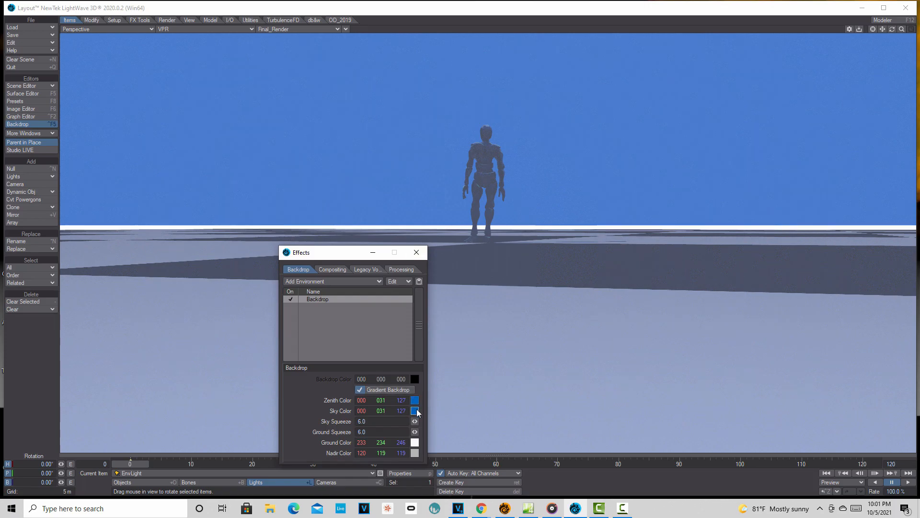
{"action": "left_click", "coordinate": [419, 252]}
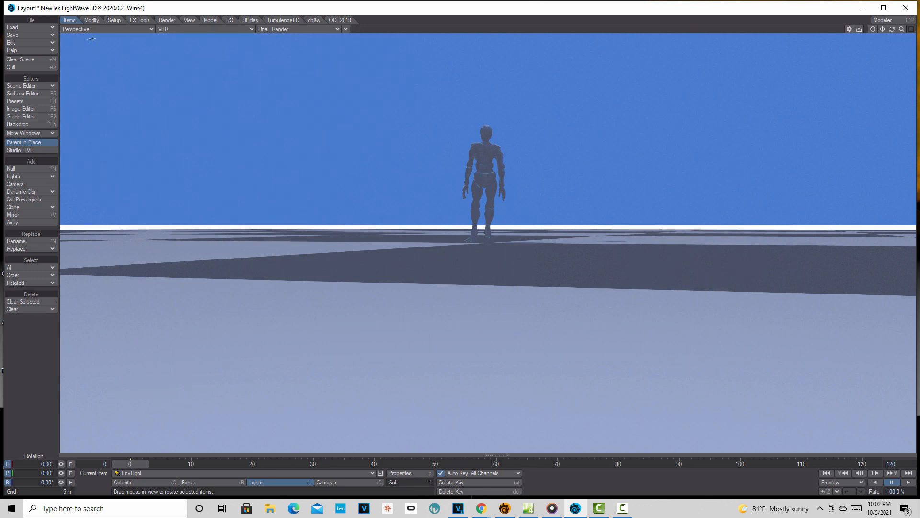
Step: Add a new spot light to the scene with the name Spot
{"action": "left_click", "coordinate": [30, 175]}
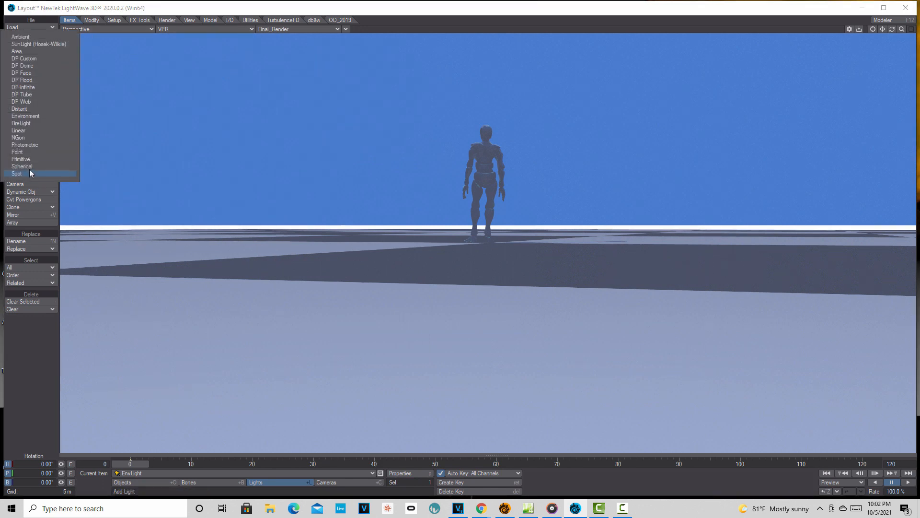
{"action": "left_click", "coordinate": [29, 172]}
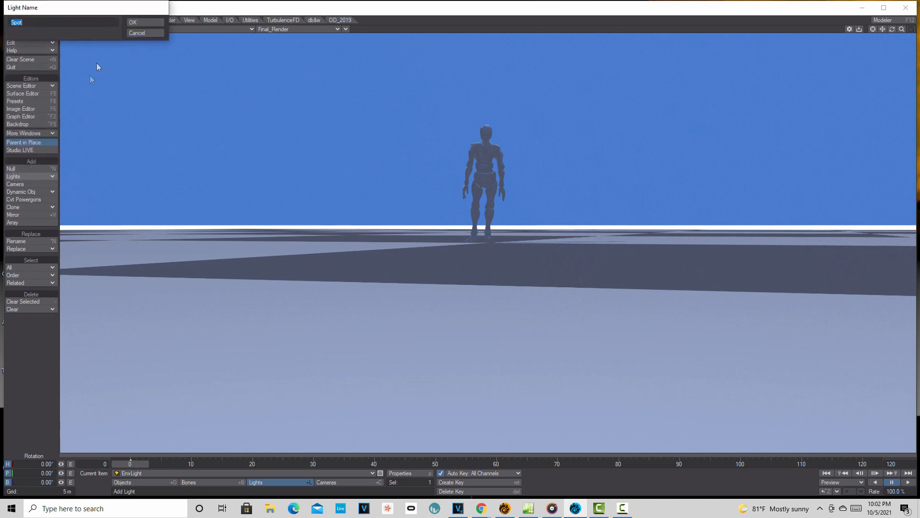
{"action": "left_click", "coordinate": [139, 22]}
Step: In Textured Shaded Solid Wireframe display, move the spot light up and left of the figure, rotated to heading -32.10° and bank 1.30°
{"action": "left_click", "coordinate": [251, 29]}
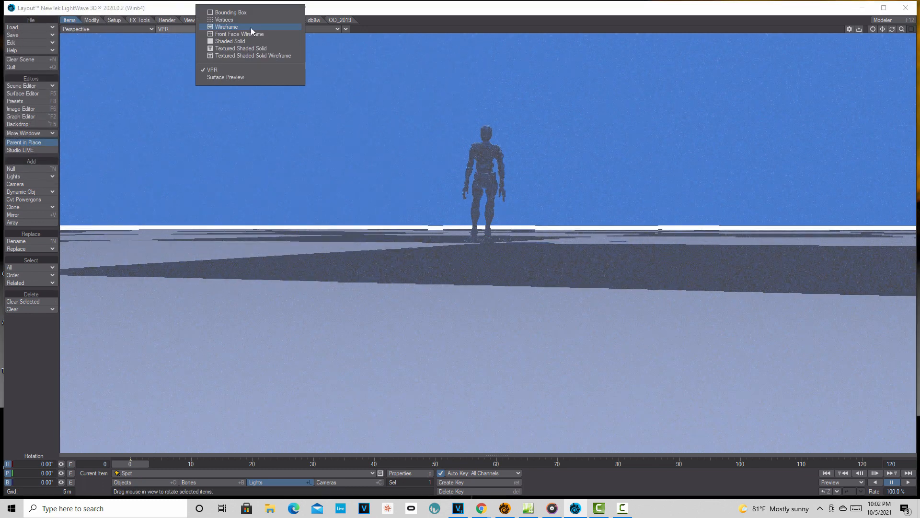
{"action": "left_click", "coordinate": [230, 55]}
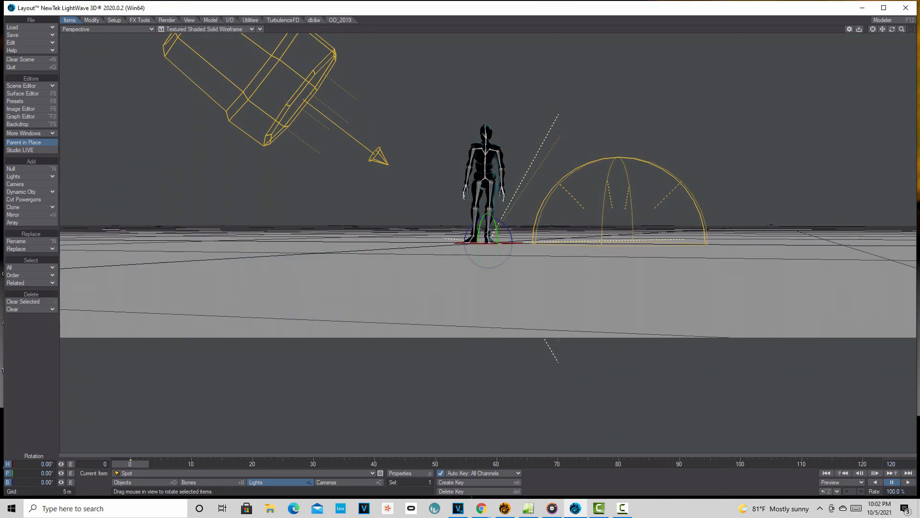
{"action": "key", "text": "t"}
{"action": "left_click_drag", "start_coordinate": [490, 223], "coordinate": [162, 123]}
{"action": "key", "text": "y"}
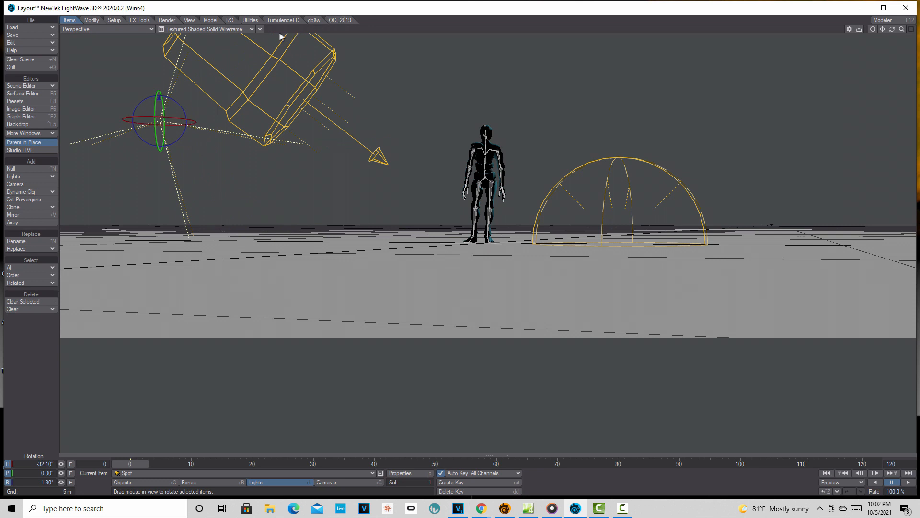
{"action": "left_click", "coordinate": [260, 30]}
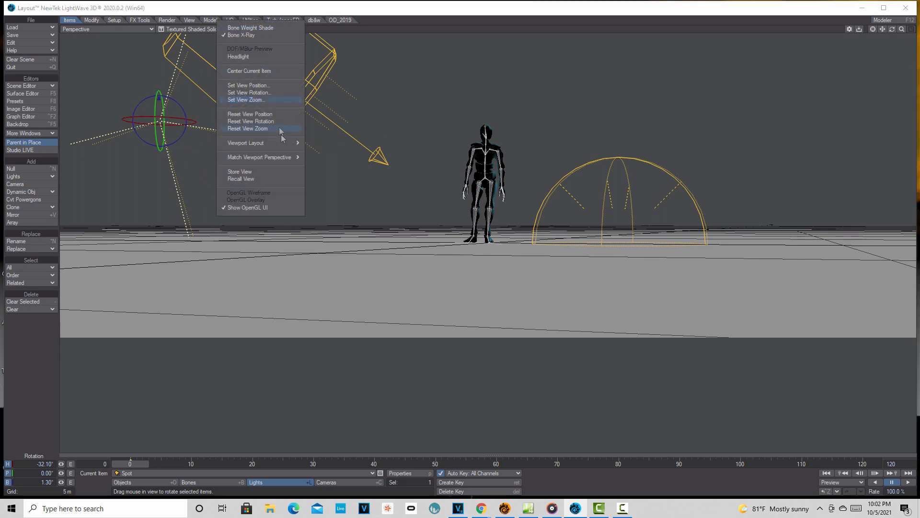
{"action": "mouse_move", "coordinate": [283, 157]}
{"action": "left_click", "coordinate": [337, 156]}
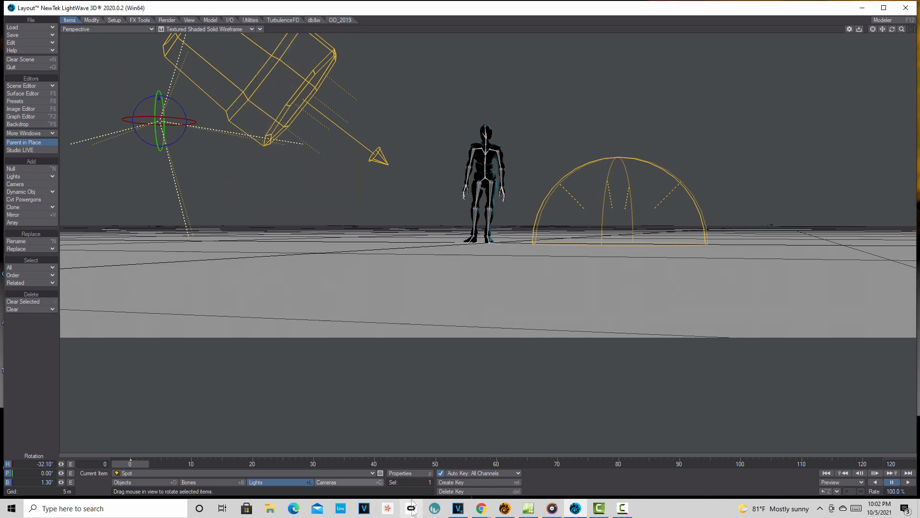
Step: Set the spot light's colour to the golden yellow swatch, RGB 191, 143, 0
{"action": "left_click", "coordinate": [405, 473]}
{"action": "left_click", "coordinate": [713, 261]}
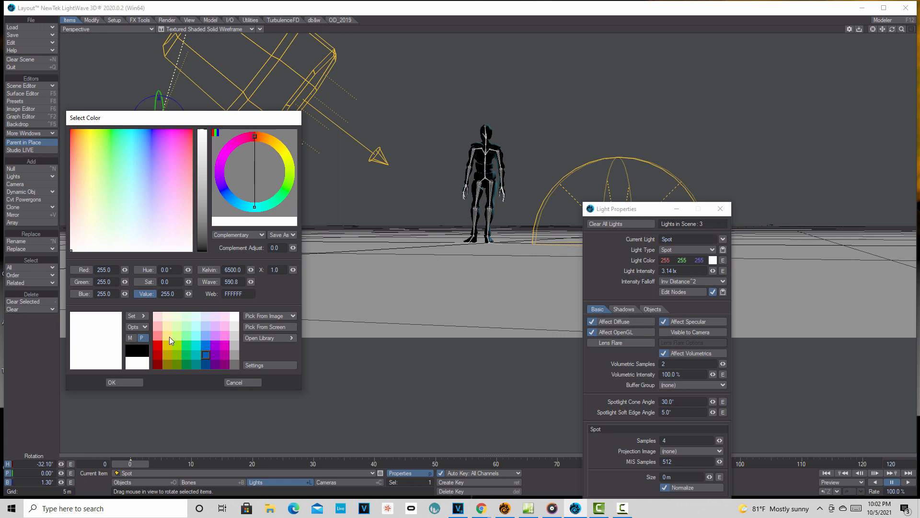
{"action": "left_click", "coordinate": [168, 336]}
{"action": "left_click", "coordinate": [168, 345]}
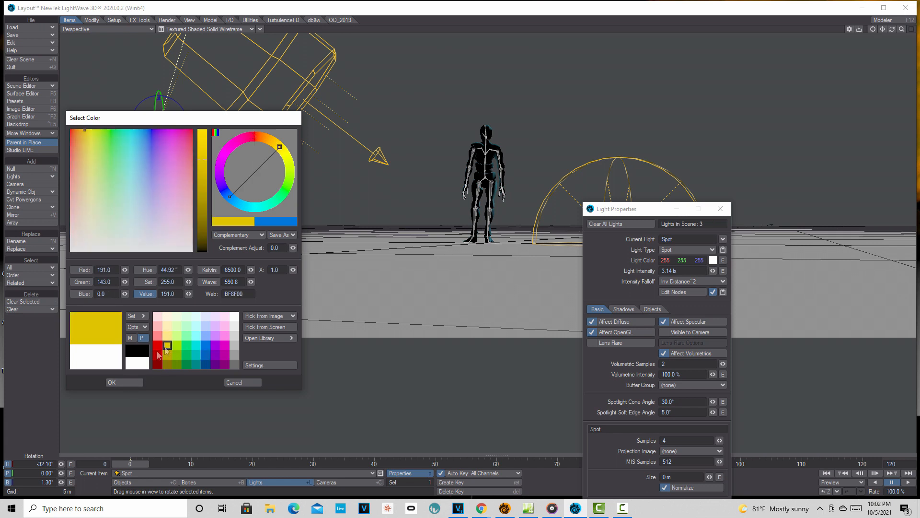
{"action": "left_click", "coordinate": [130, 380]}
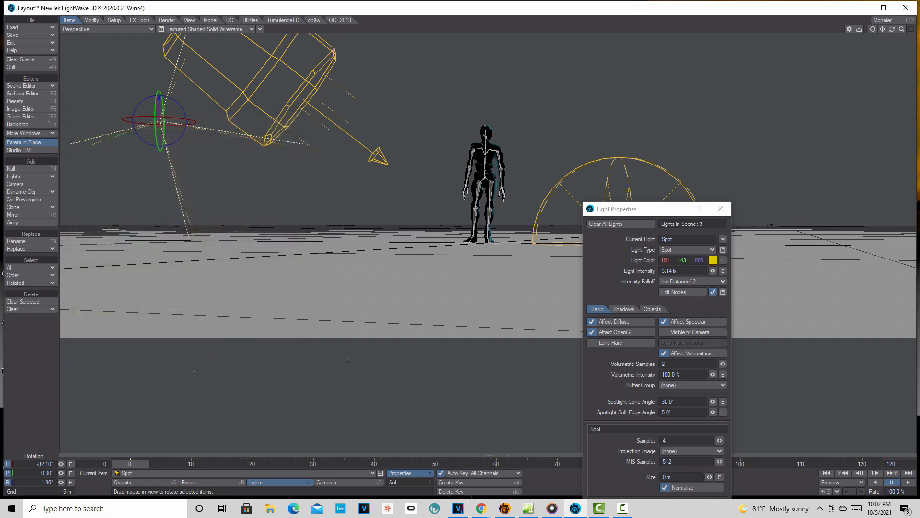
Step: Set the spot light's intensity to 10 lx and its volumetric samples to 4
{"action": "left_click", "coordinate": [681, 271]}
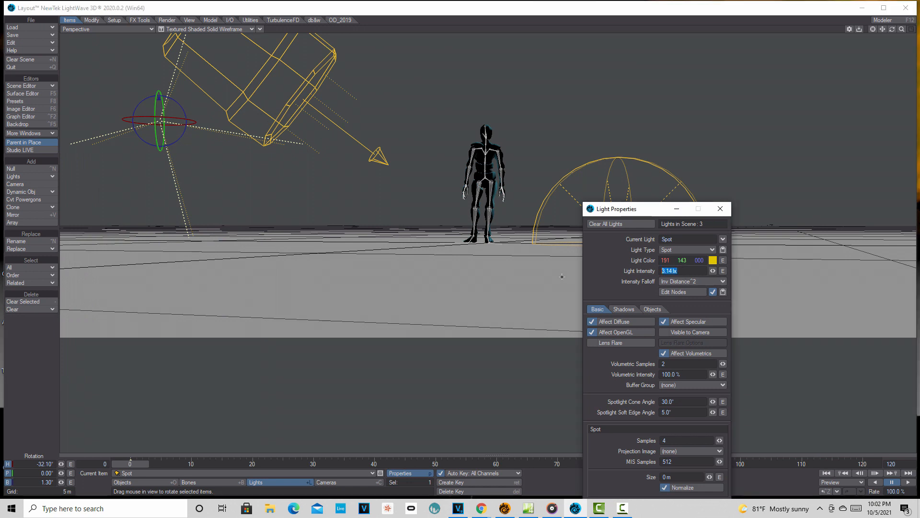
{"action": "type", "text": "10"}
{"action": "key", "text": "Tab"}
{"action": "type", "text": "4"}
{"action": "key", "text": "Tab"}
Step: Set the spotlight cone angle and soft edge angle both to 90°
{"action": "key", "text": "Tab"}
{"action": "type", "text": "90"}
{"action": "key", "text": "Tab"}
{"action": "type", "text": "9"}
Step: Set the spot light's size to 2 m and turn off Normalize
{"action": "left_click", "coordinate": [670, 476]}
{"action": "type", "text": "2"}
{"action": "key", "text": "Return"}
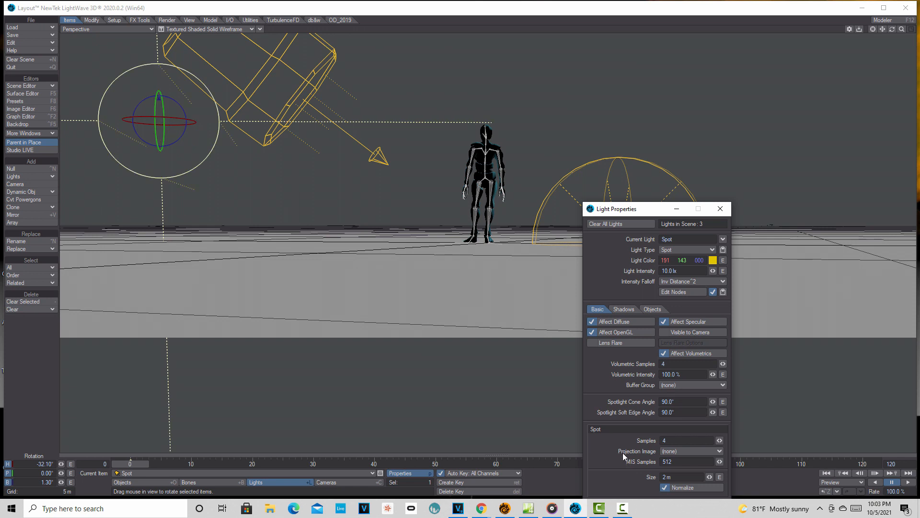
{"action": "left_click", "coordinate": [664, 487]}
{"action": "left_click", "coordinate": [721, 208]}
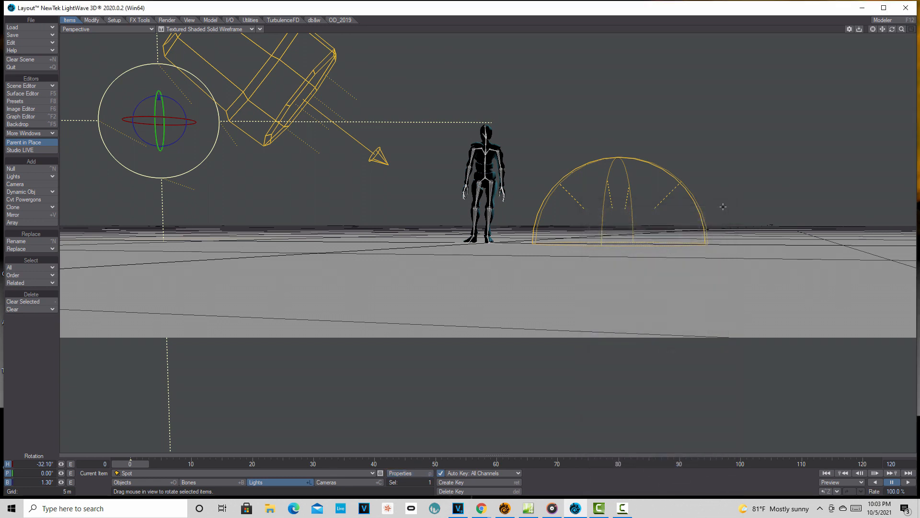
Step: Review the volumetric scattering options in the render properties and switch the viewport to VPR
{"action": "left_click", "coordinate": [166, 20]}
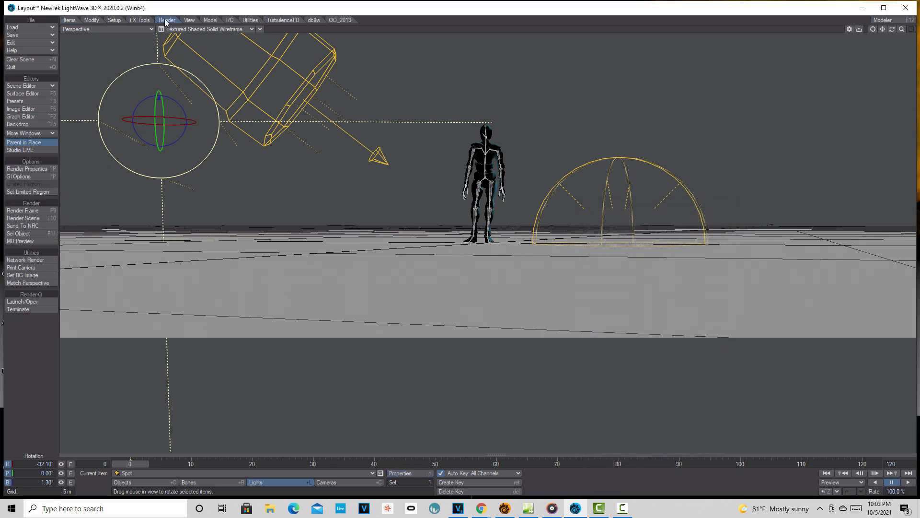
{"action": "left_click", "coordinate": [30, 169]}
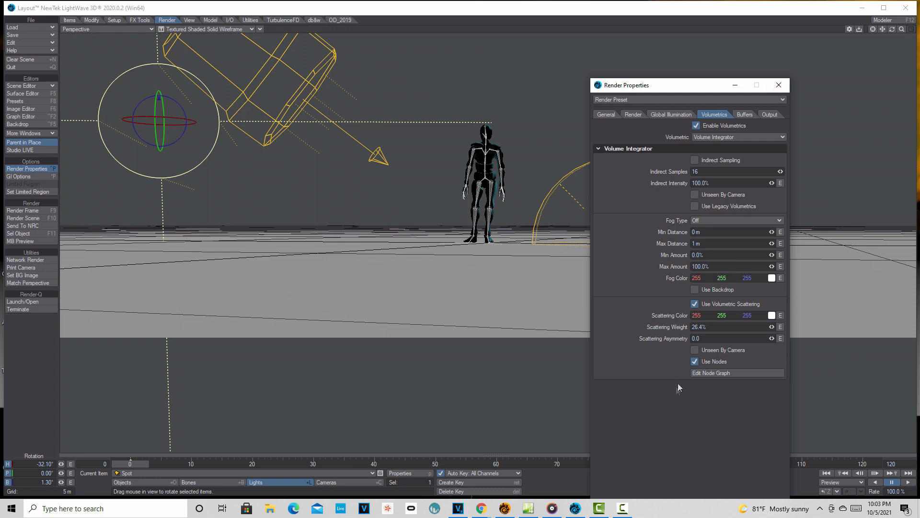
{"action": "left_click", "coordinate": [778, 85]}
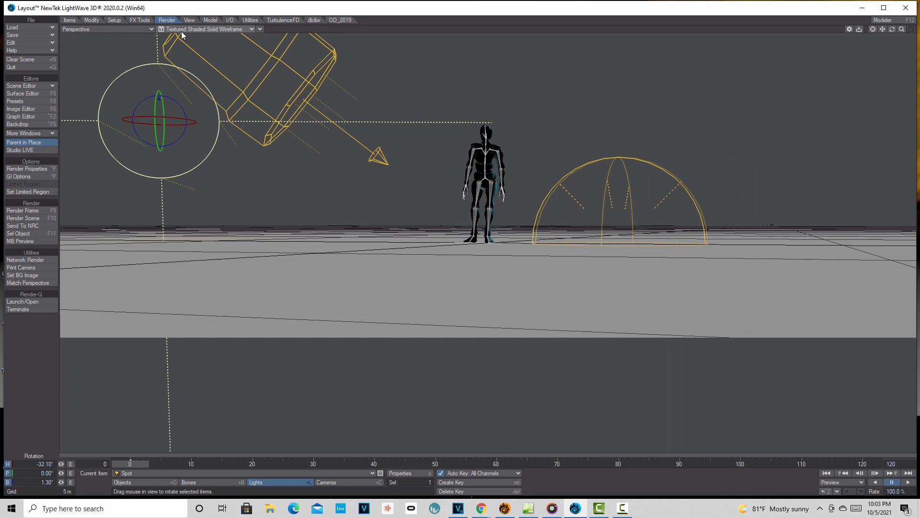
{"action": "left_click", "coordinate": [249, 30]}
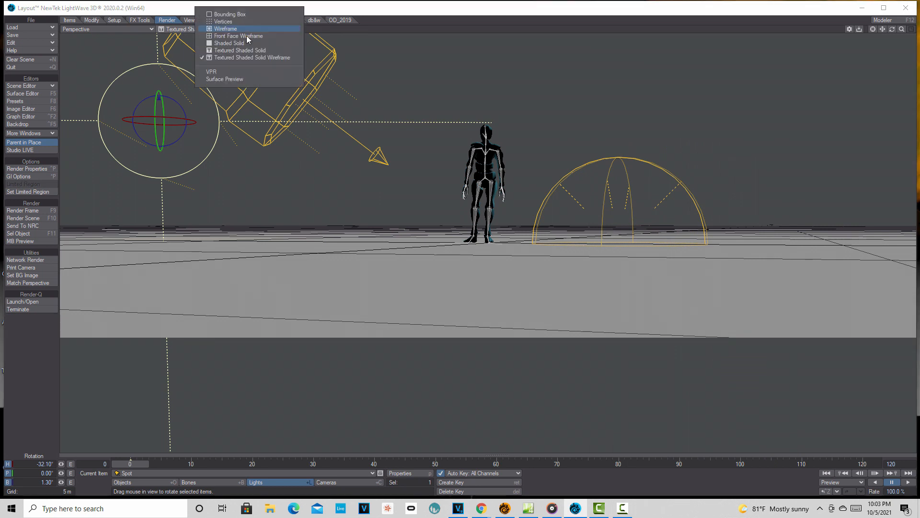
{"action": "left_click", "coordinate": [225, 72]}
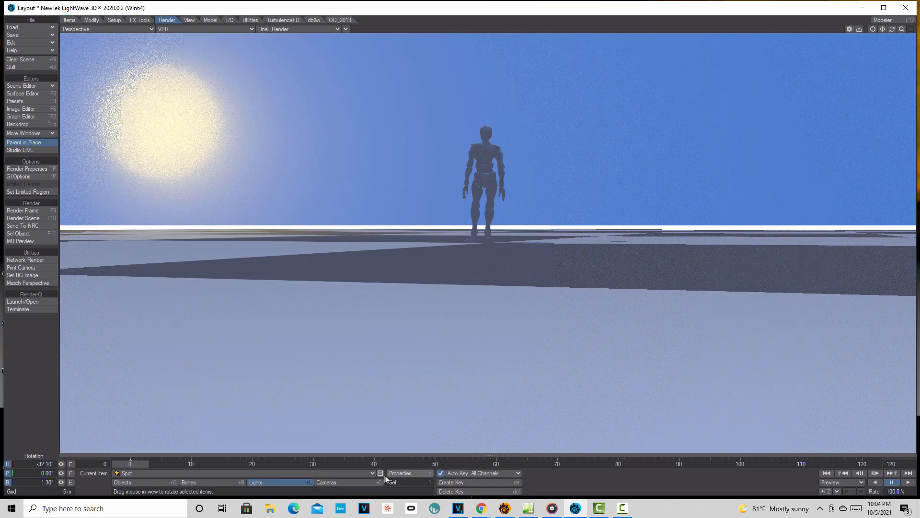
Step: Examine the camera's resolution and sampling settings
{"action": "left_click", "coordinate": [356, 482]}
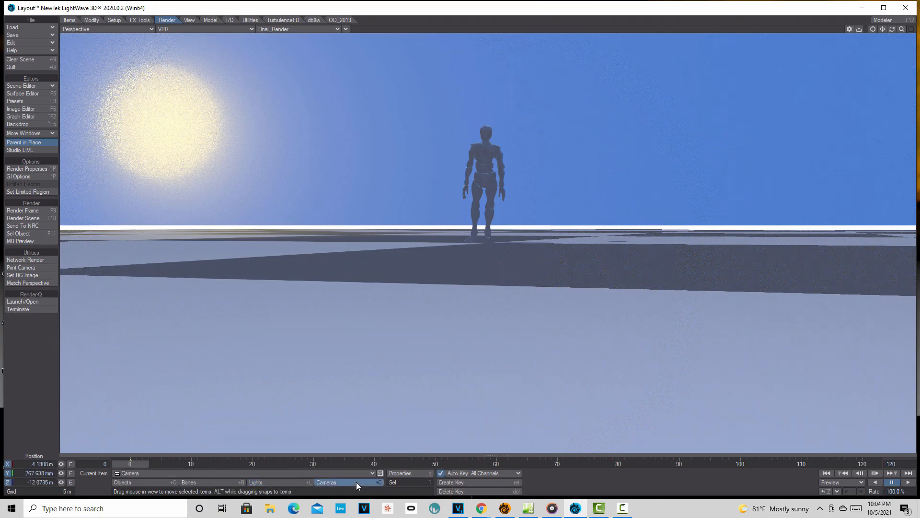
{"action": "left_click", "coordinate": [400, 473]}
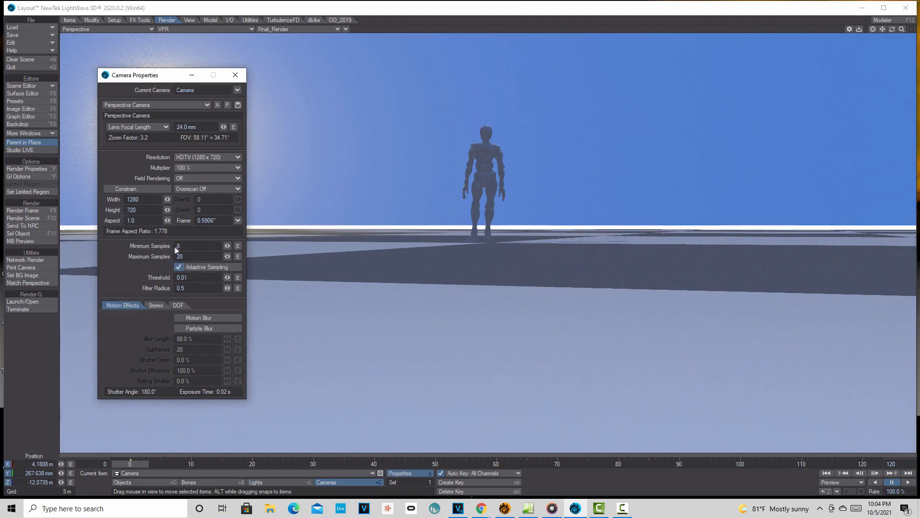
{"action": "left_click", "coordinate": [241, 80]}
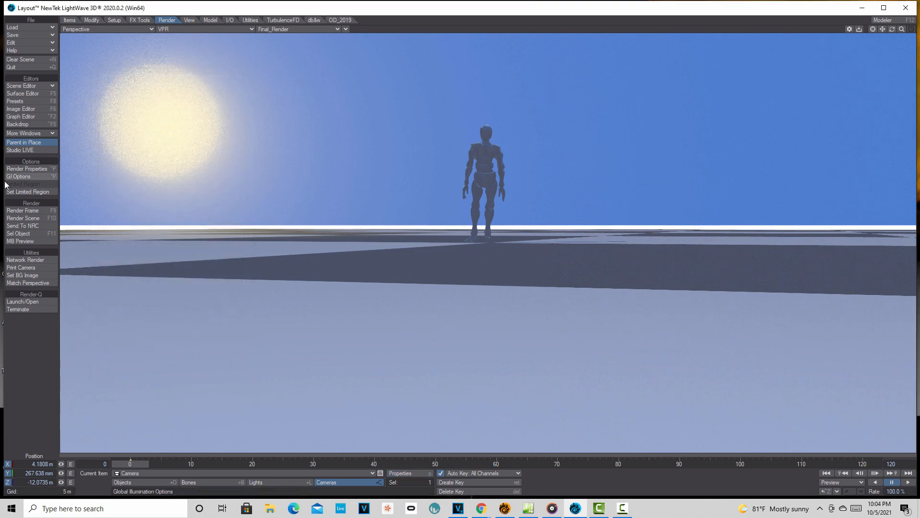
Step: Set the VPR renderer's Diffuse Bounces to 3 in the render properties
{"action": "left_click", "coordinate": [27, 169]}
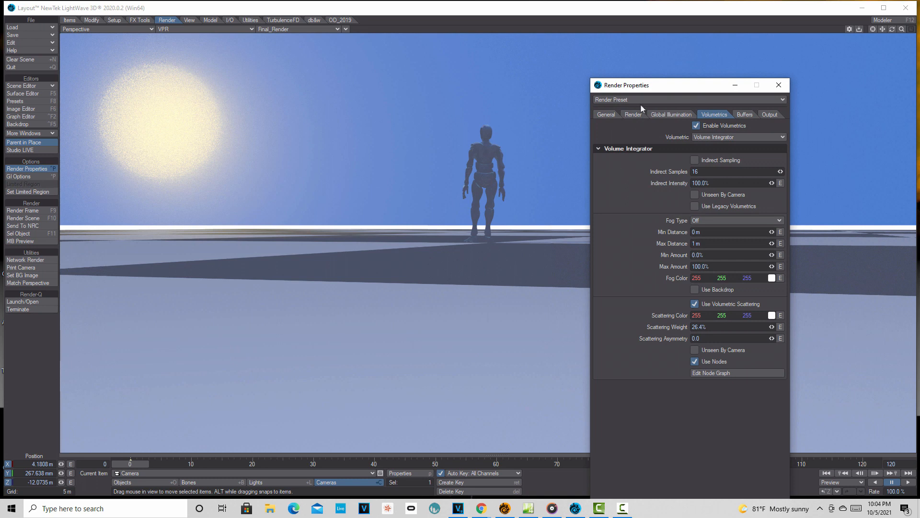
{"action": "left_click", "coordinate": [634, 115]}
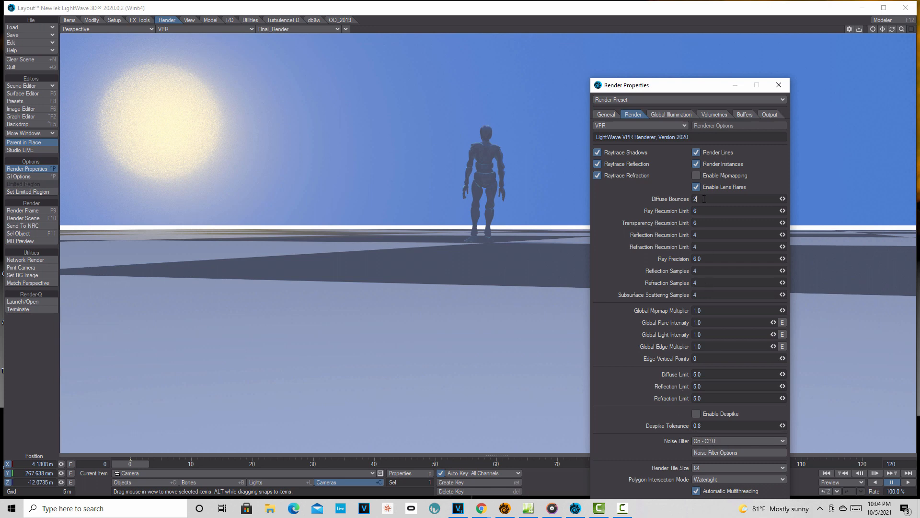
{"action": "type", "text": "3"}
{"action": "key", "text": "Tab"}
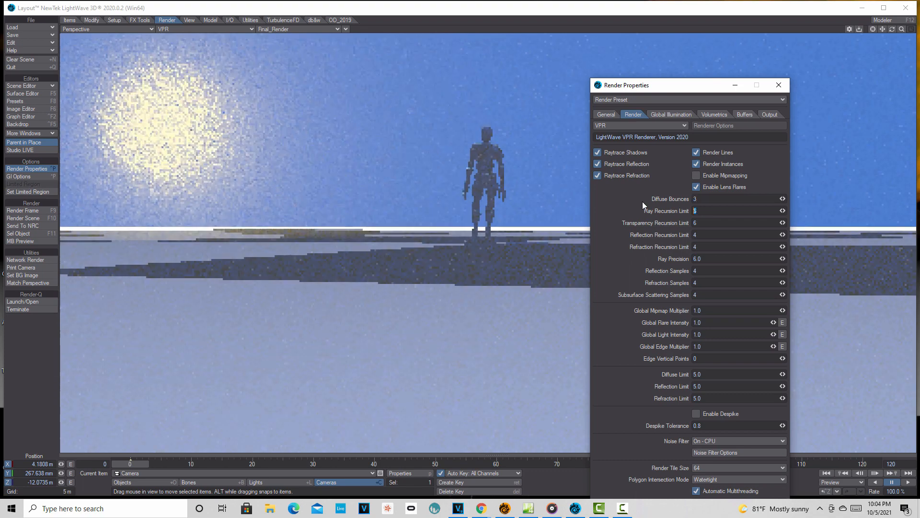
{"action": "left_click", "coordinate": [778, 88]}
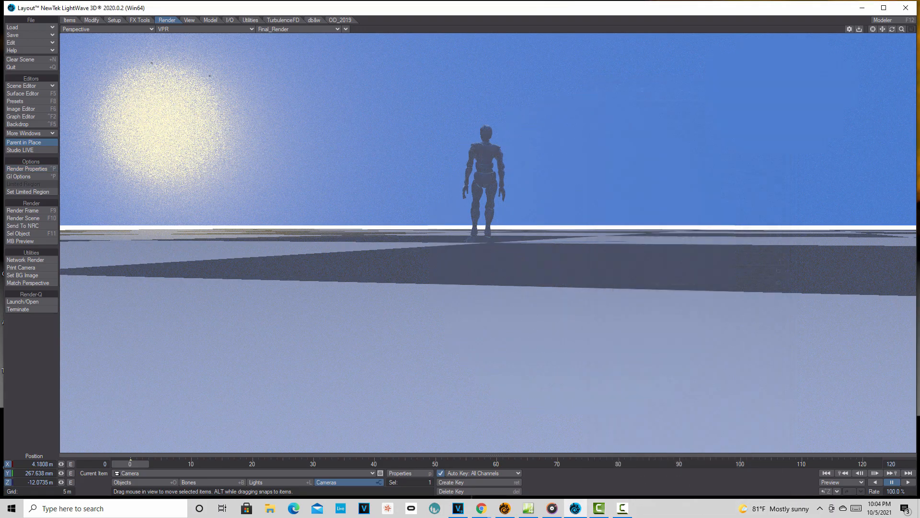
Step: Adjust the volumetric Scattering Weight up and back down, leaving it at 25.1%
{"action": "left_click", "coordinate": [28, 169]}
{"action": "left_click", "coordinate": [717, 114]}
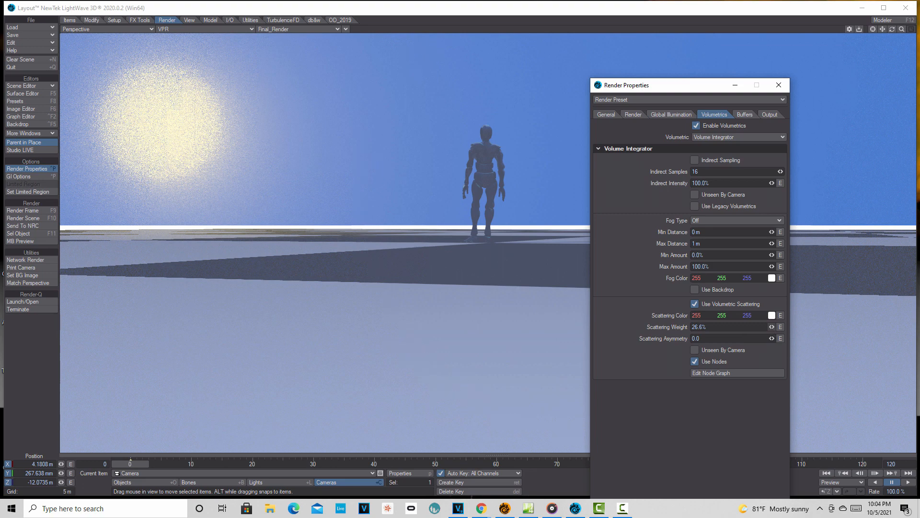
{"action": "left_click_drag", "start_coordinate": [773, 326], "coordinate": [785, 327]}
{"action": "left_click_drag", "start_coordinate": [772, 327], "coordinate": [772, 326]}
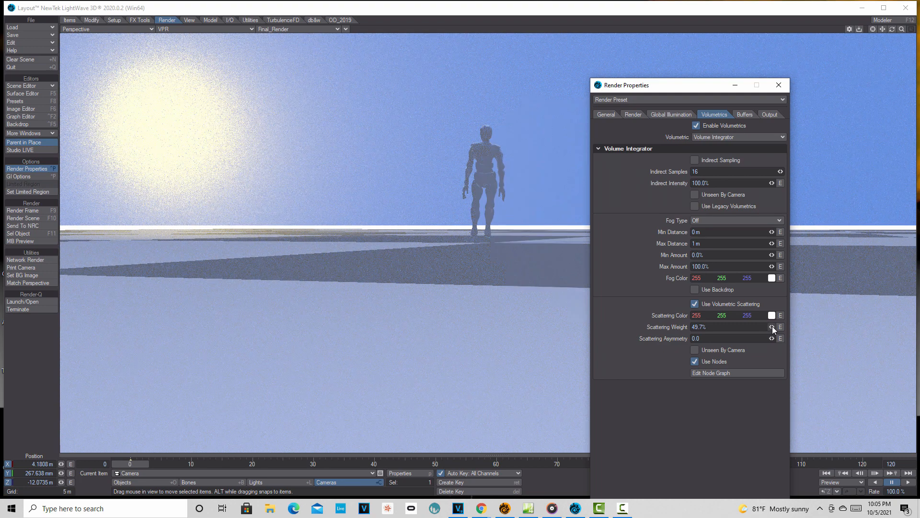
{"action": "left_click_drag", "start_coordinate": [771, 326], "coordinate": [756, 326]}
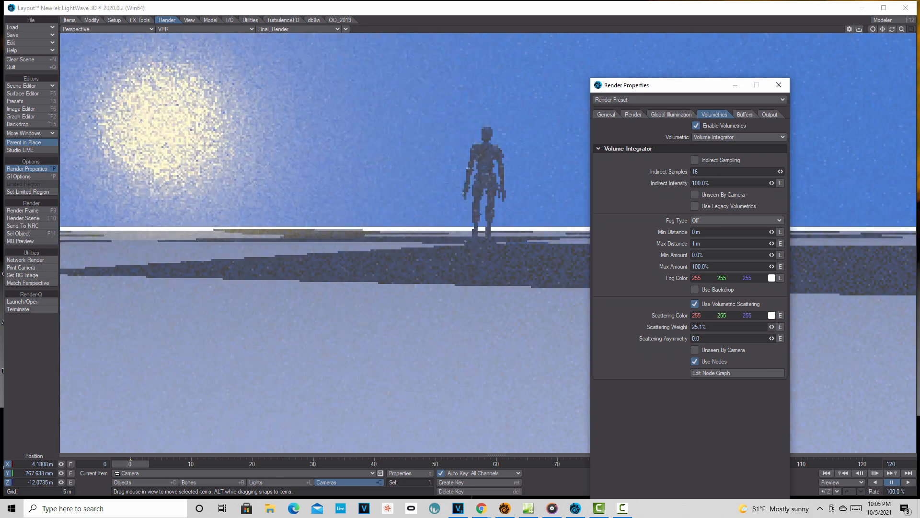